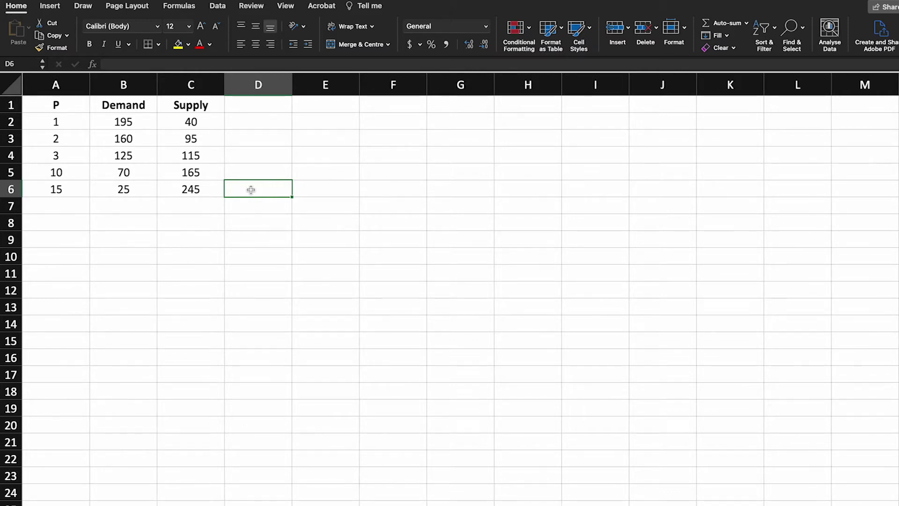
# Point out the P, Demand and Supply columns and their first values, 1 and 195
pyautogui.click(73, 104)
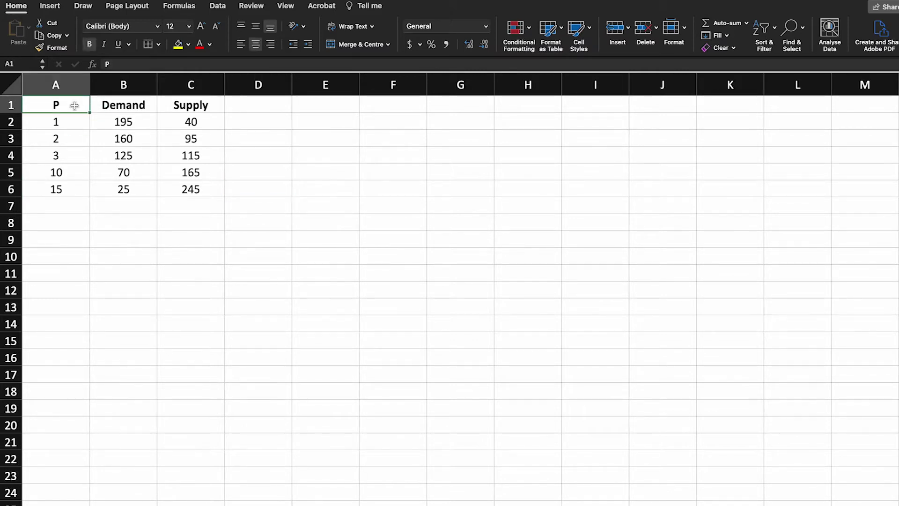
pyautogui.click(125, 101)
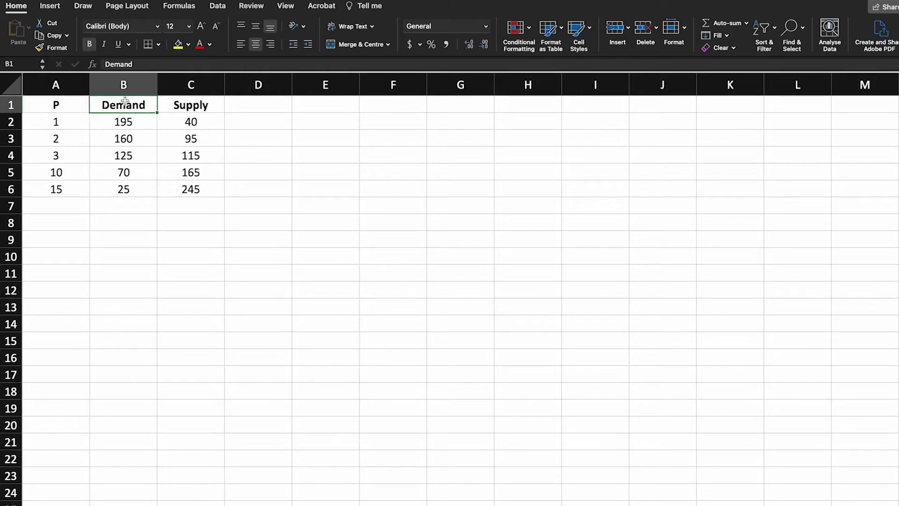
pyautogui.click(179, 103)
pyautogui.click(277, 107)
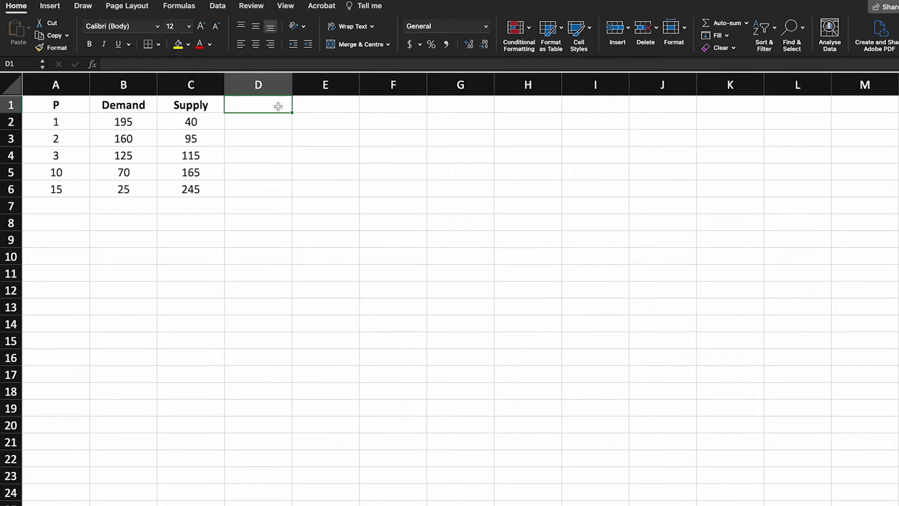
pyautogui.click(86, 239)
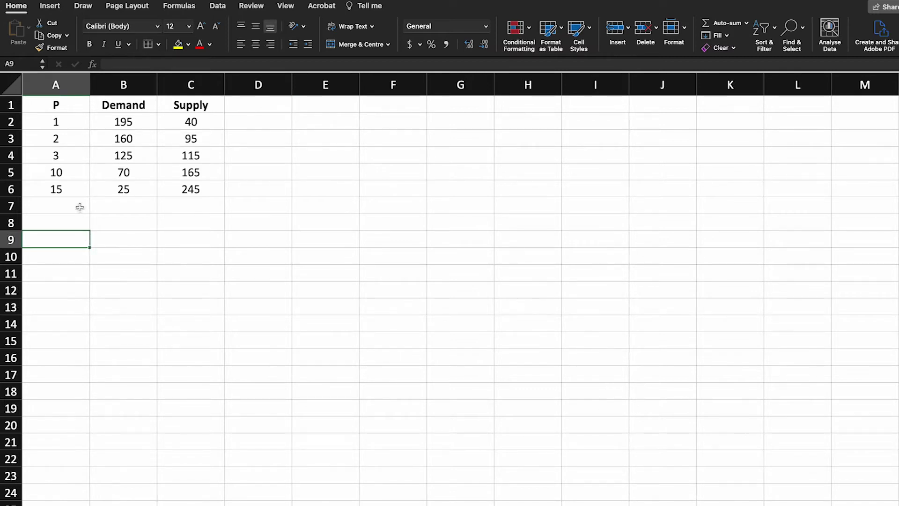
pyautogui.click(66, 122)
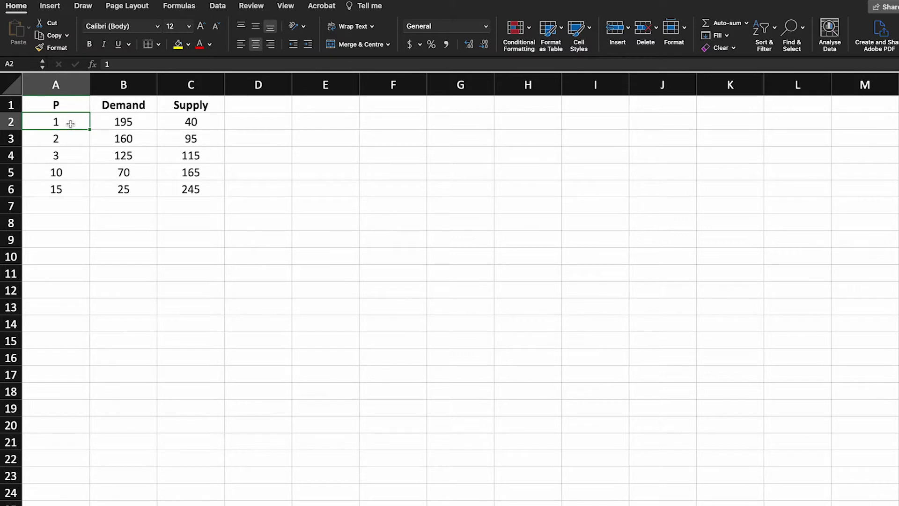
pyautogui.click(135, 122)
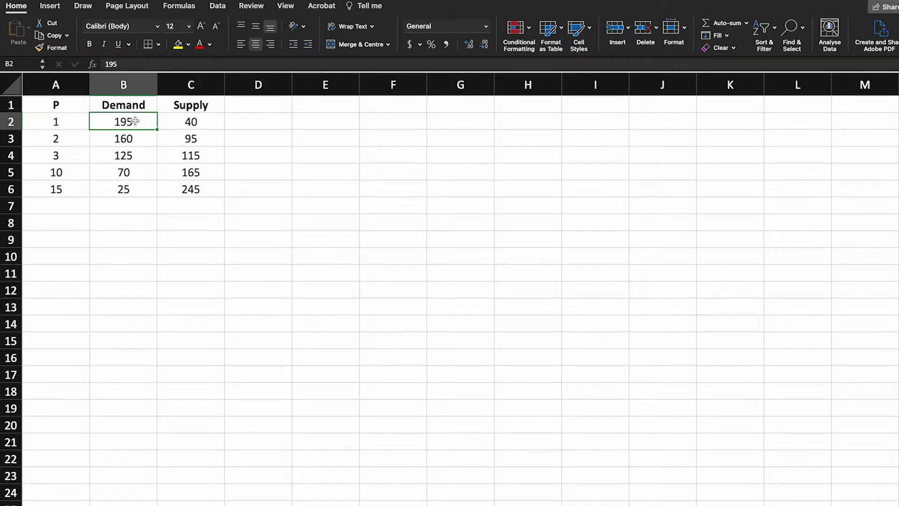
pyautogui.click(133, 206)
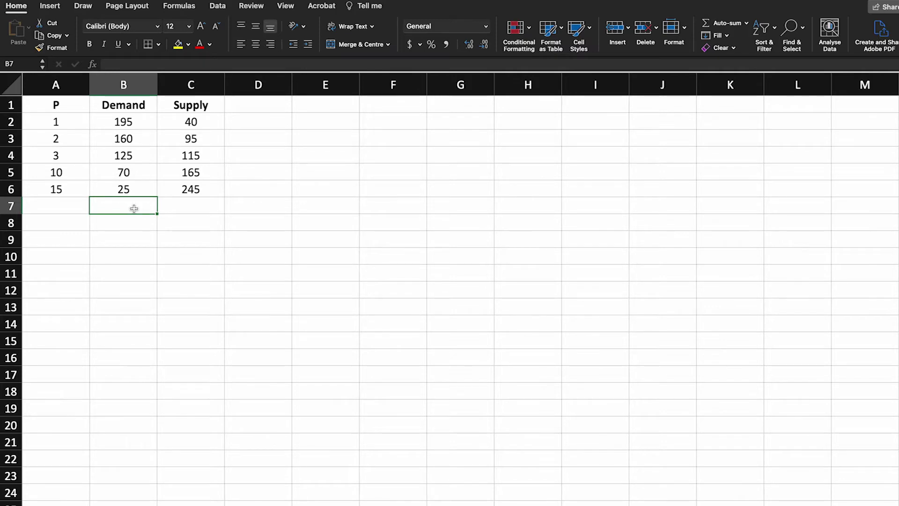
pyautogui.click(120, 217)
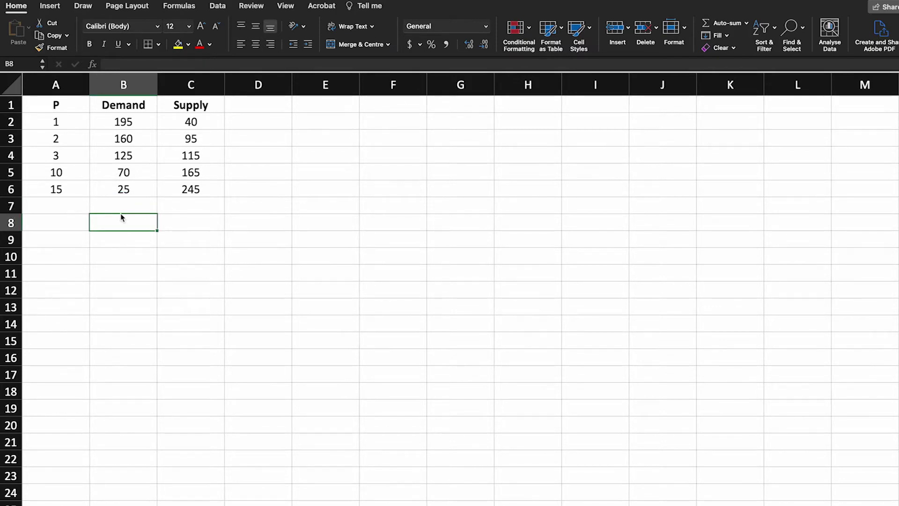
pyautogui.click(237, 201)
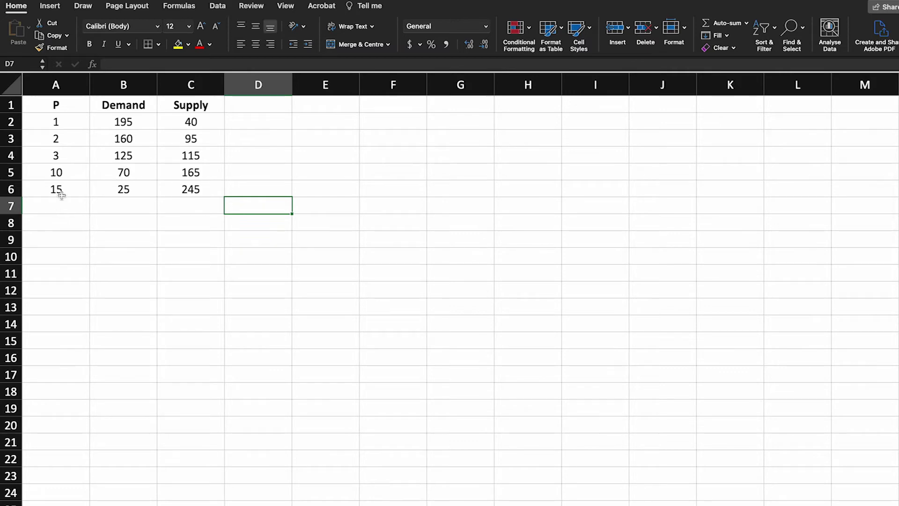
# Chart A1:C6 as a Scatter with Smooth Lines and Markers placed beside the table
pyautogui.click(52, 103)
pyautogui.moveTo(52, 103); pyautogui.dragTo(190, 189)
pyautogui.click(50, 7)
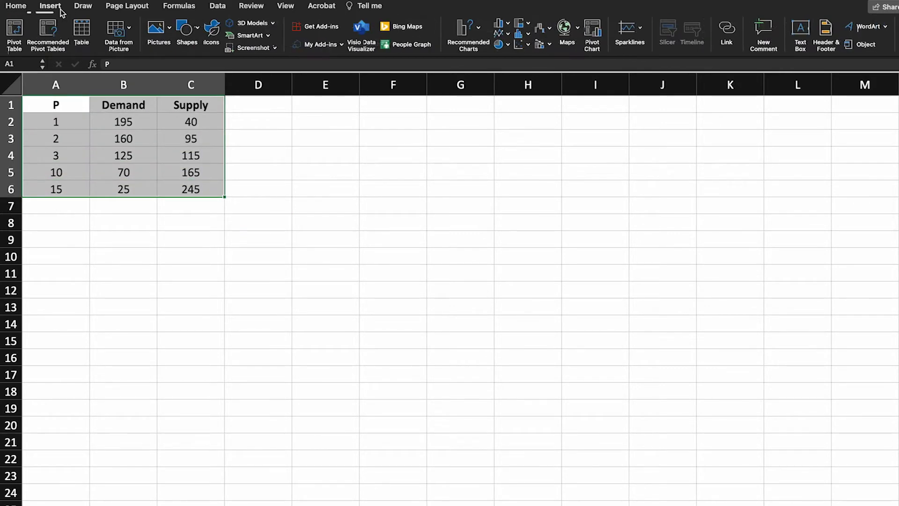
pyautogui.click(520, 44)
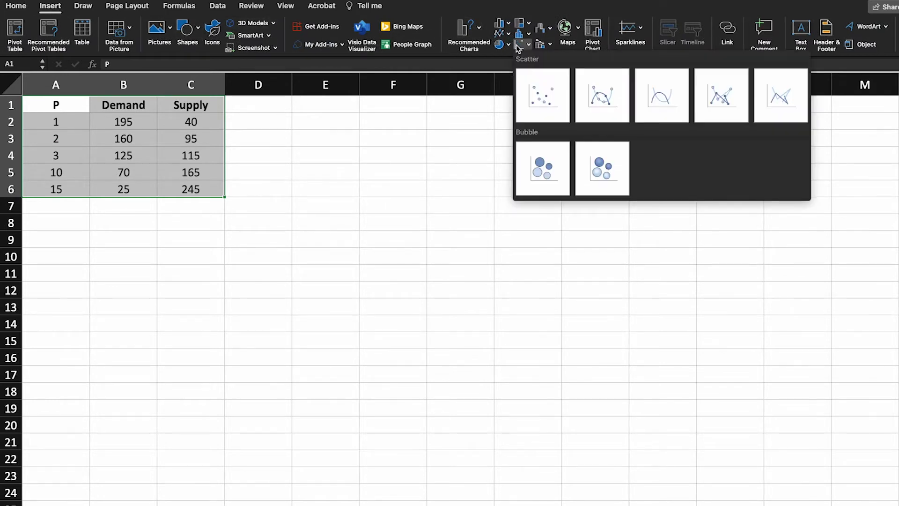
pyautogui.click(608, 100)
pyautogui.moveTo(440, 230); pyautogui.dragTo(369, 129)
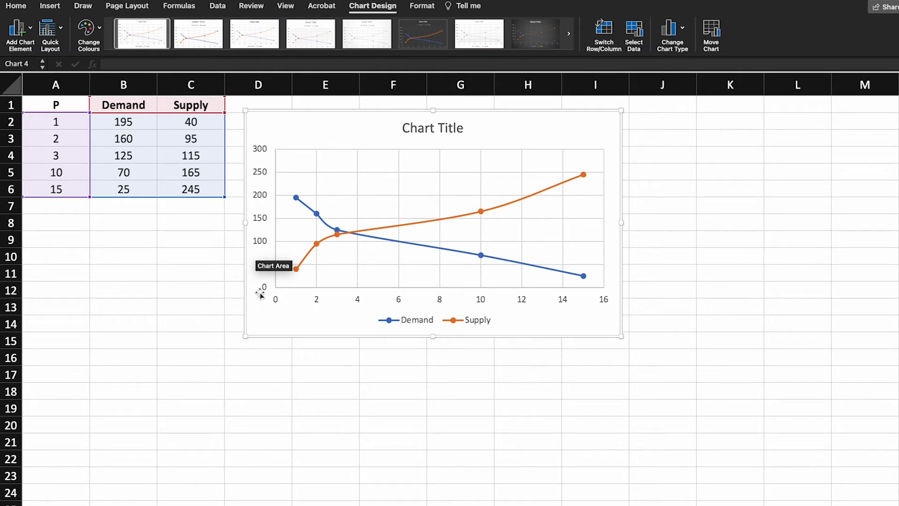
pyautogui.rightClick(281, 316)
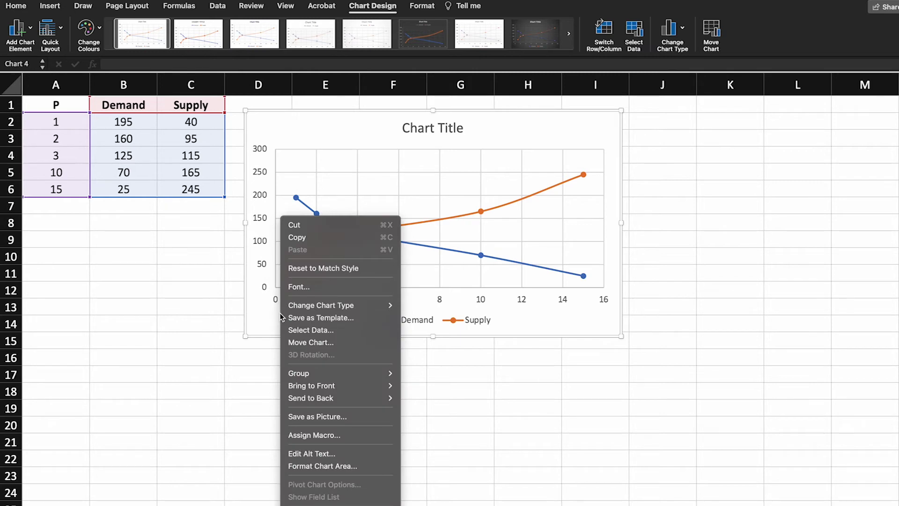
# Replace the Demand and Supply series with one new series named from header B1
pyautogui.click(308, 330)
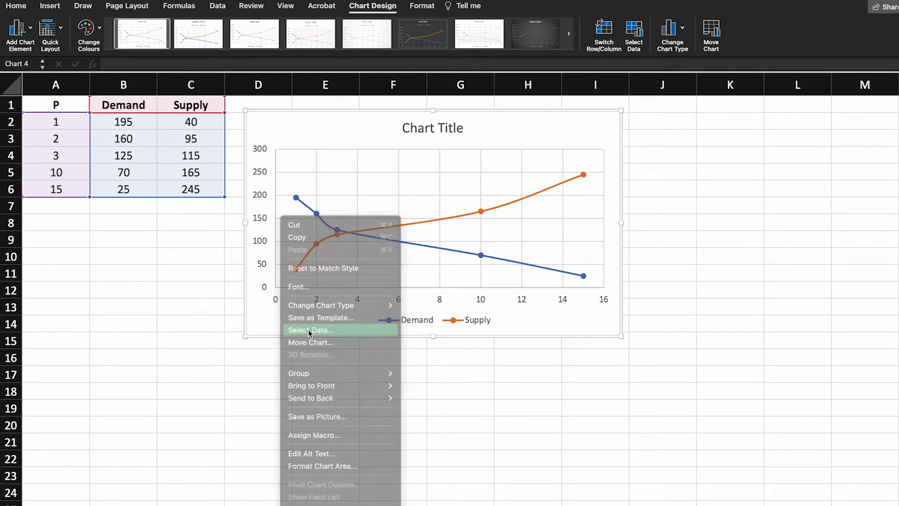
pyautogui.click(366, 239)
pyautogui.click(367, 240)
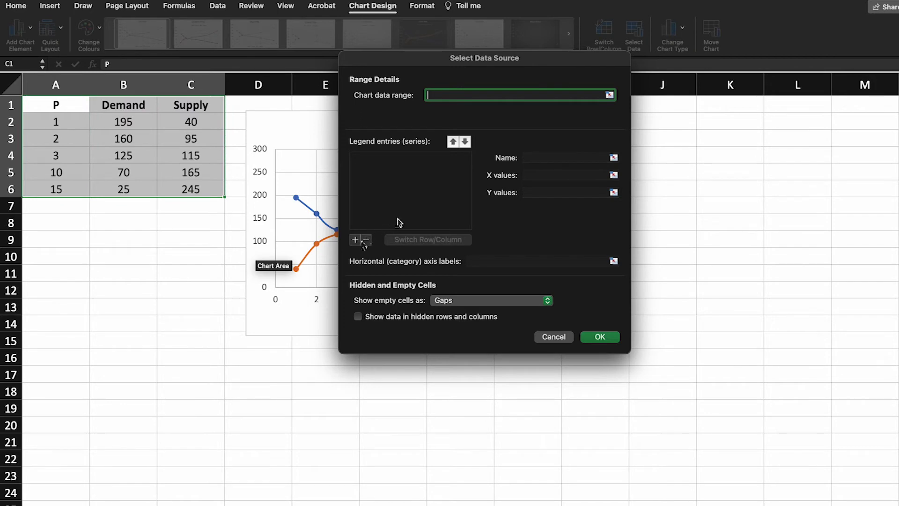
pyautogui.click(355, 240)
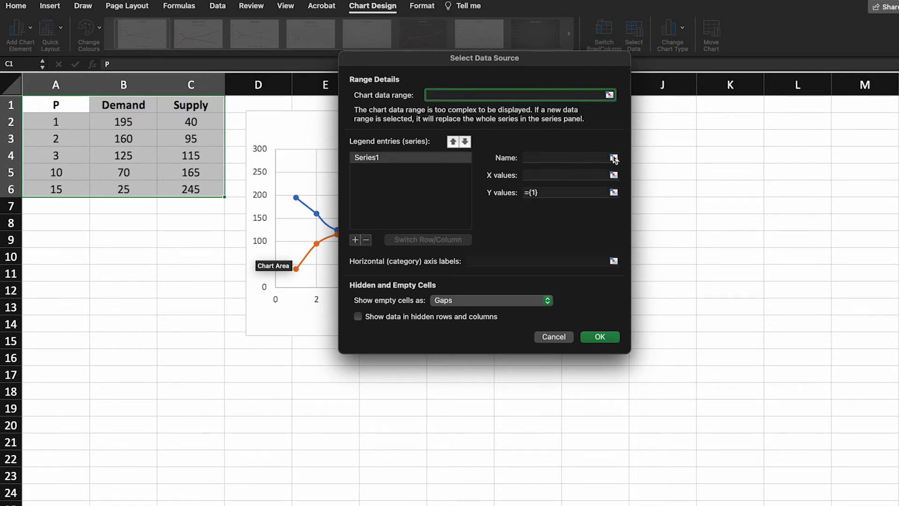
pyautogui.click(587, 157)
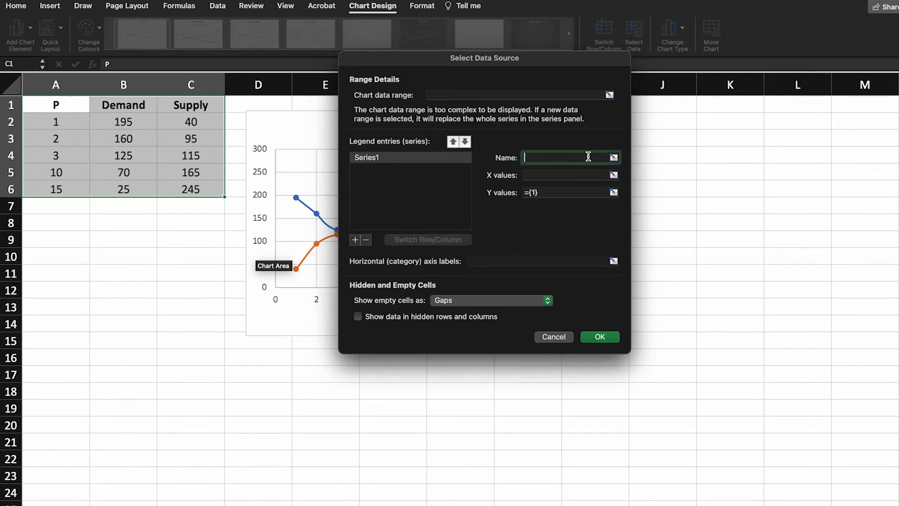
pyautogui.click(613, 159)
pyautogui.click(143, 108)
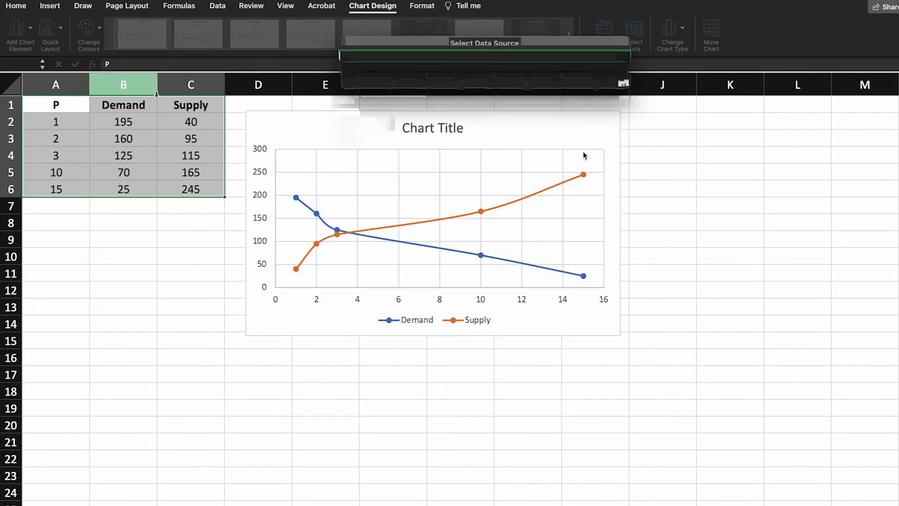
pyautogui.press('Return')
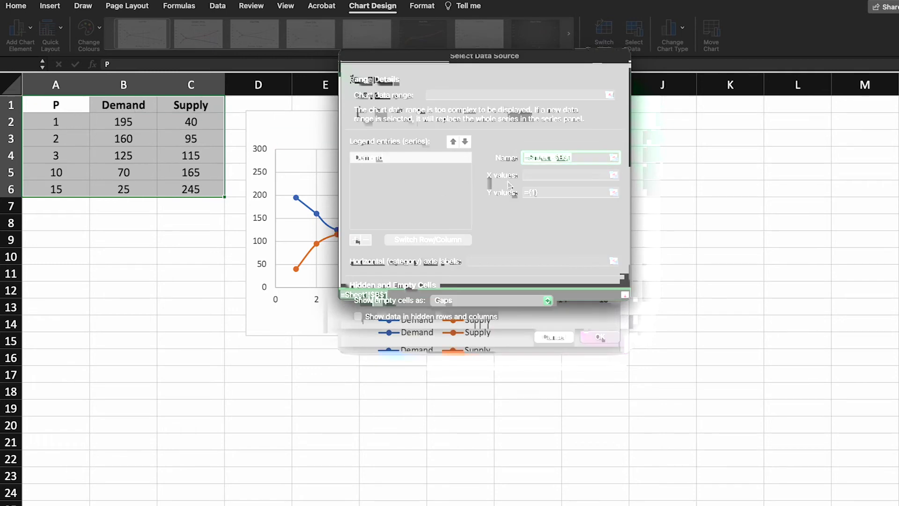
# Give that series x values B2:B6 and y values A2:A6, and apply
pyautogui.click(536, 175)
pyautogui.click(191, 122)
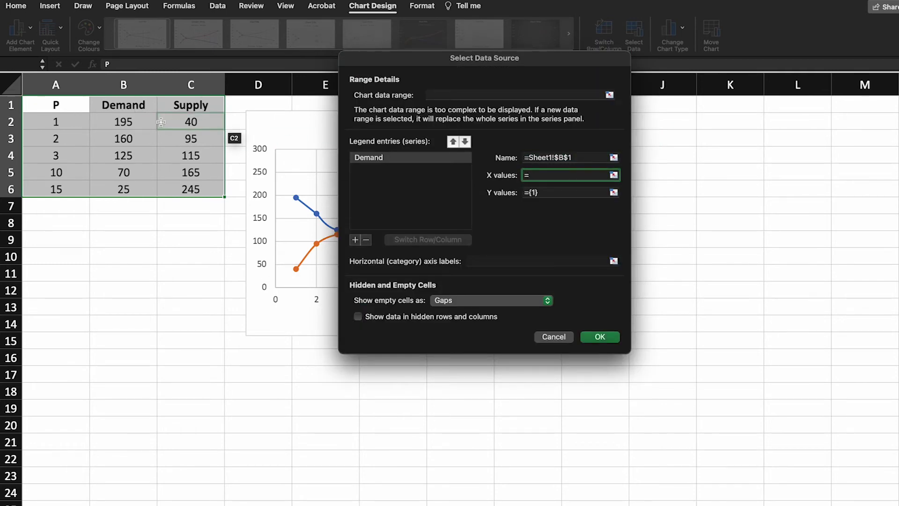
pyautogui.click(143, 124)
pyautogui.moveTo(142, 124); pyautogui.dragTo(140, 190)
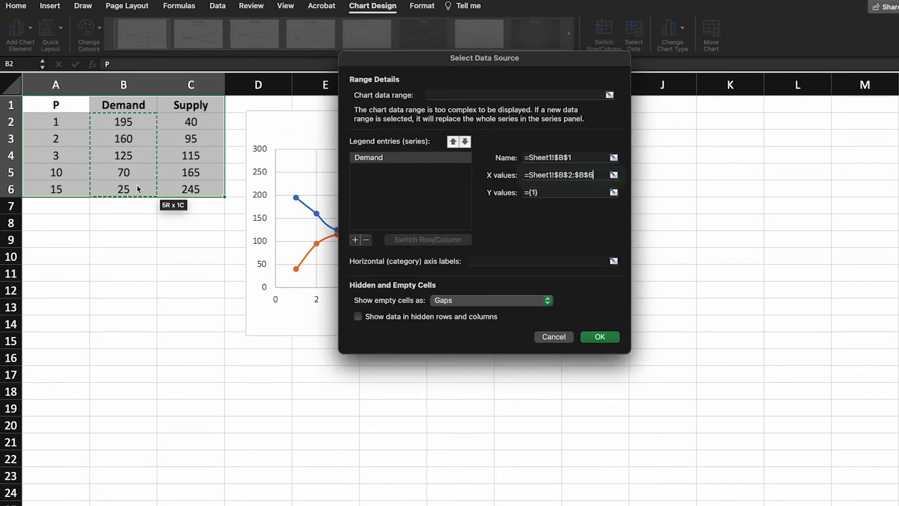
pyautogui.click(562, 193)
pyautogui.press('BackSpace')
pyautogui.press('BackSpace')
pyautogui.press('BackSpace')
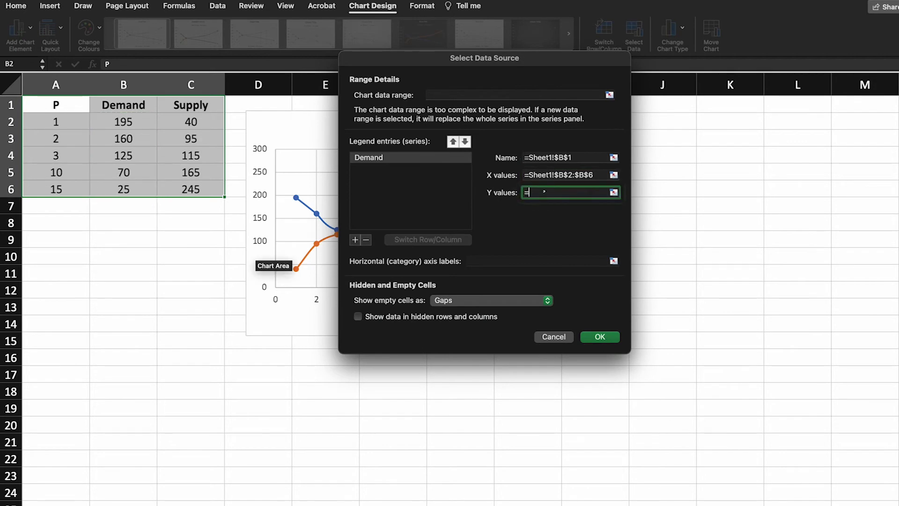
pyautogui.moveTo(61, 123); pyautogui.dragTo(87, 183)
pyautogui.press('Return')
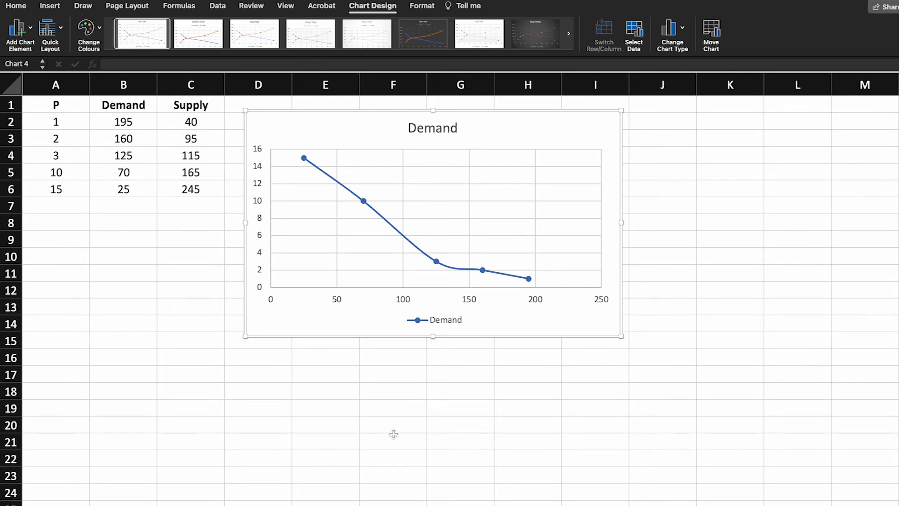
# Add a second chart series named from the Supply header C1
pyautogui.rightClick(316, 320)
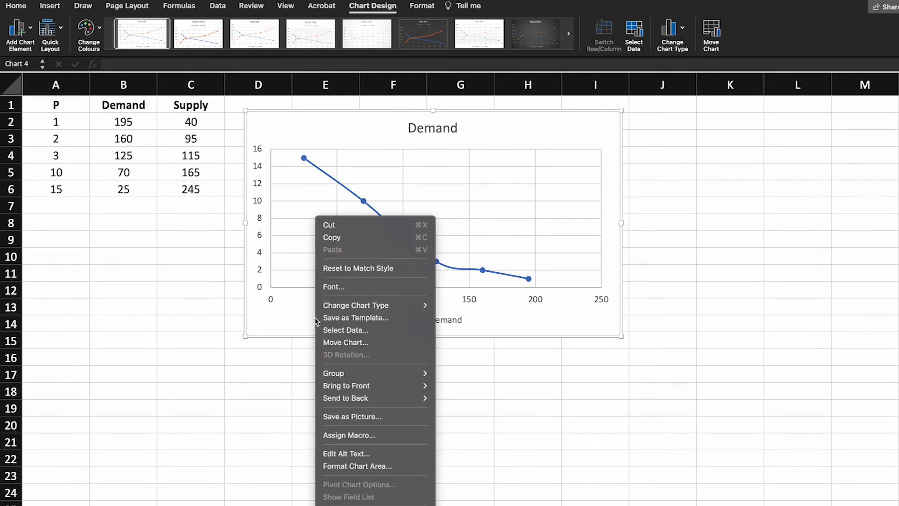
pyautogui.click(331, 330)
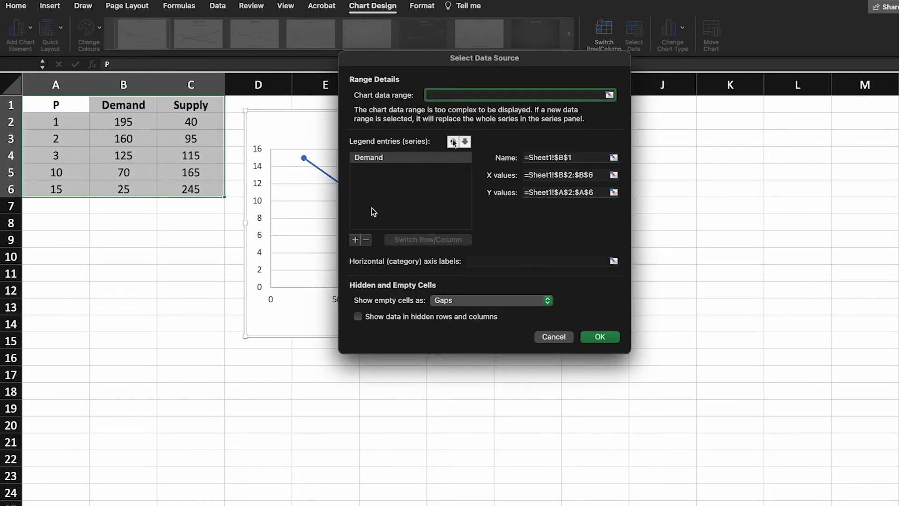
pyautogui.click(354, 240)
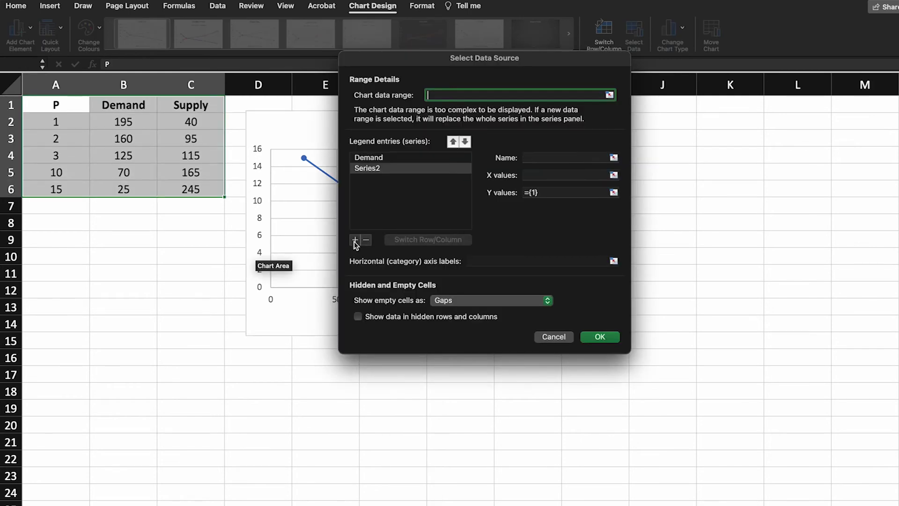
pyautogui.click(552, 158)
pyautogui.write('=')
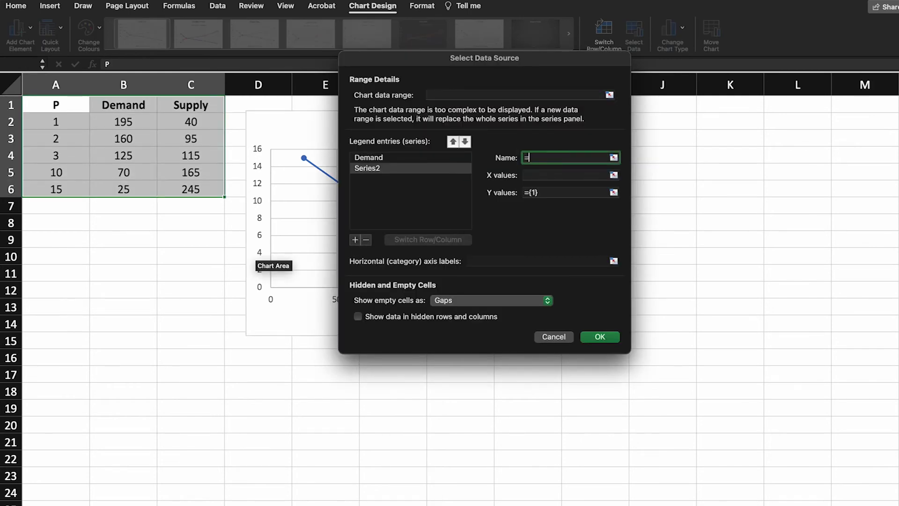
pyautogui.click(200, 108)
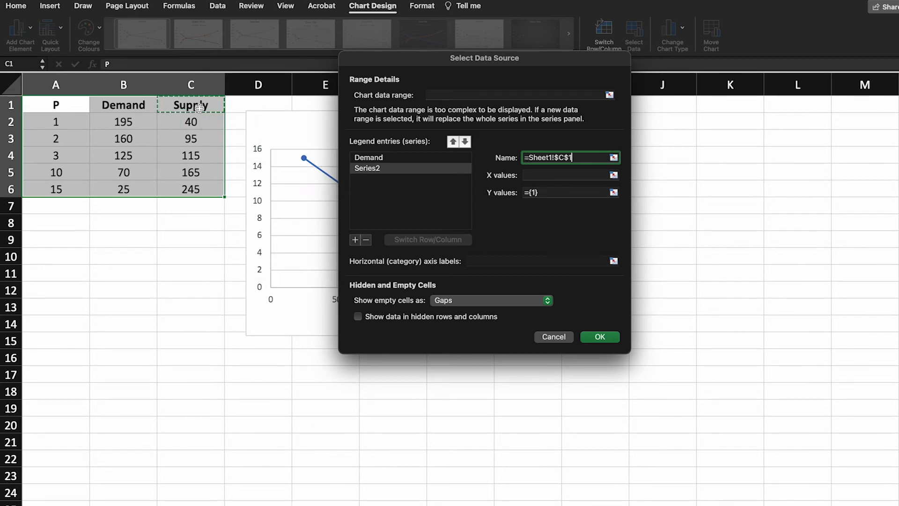
# Set the Supply series' x values to C2:C6 and y values to A2:A6
pyautogui.click(553, 175)
pyautogui.write('=')
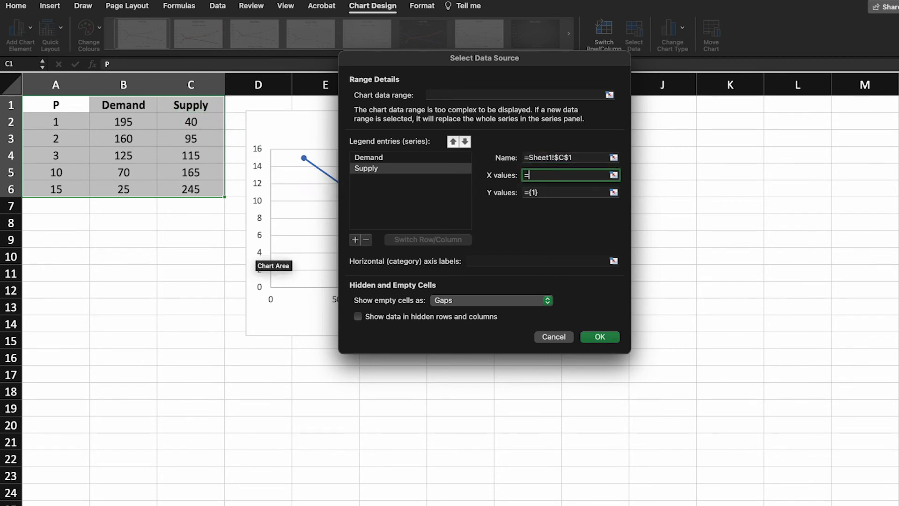
pyautogui.moveTo(184, 124); pyautogui.dragTo(185, 185)
pyautogui.click(548, 192)
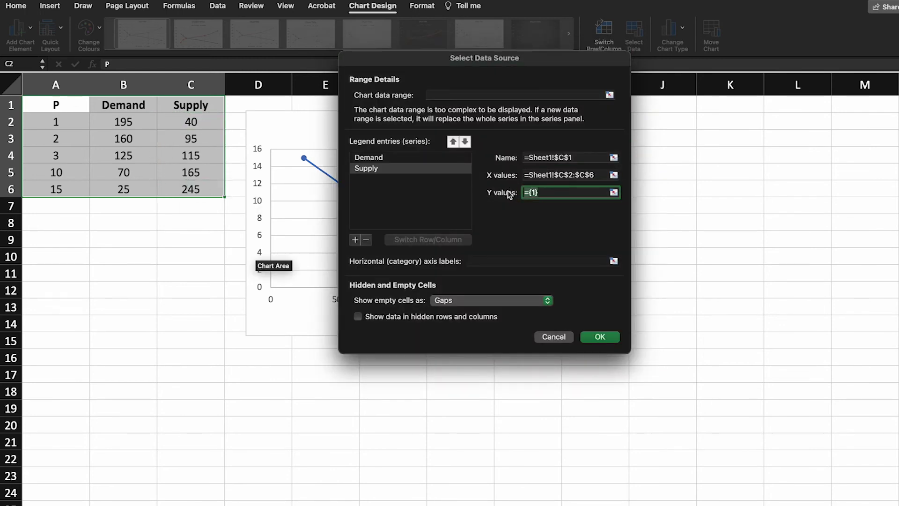
pyautogui.write('=')
pyautogui.moveTo(56, 121); pyautogui.dragTo(72, 187)
pyautogui.press('Return')
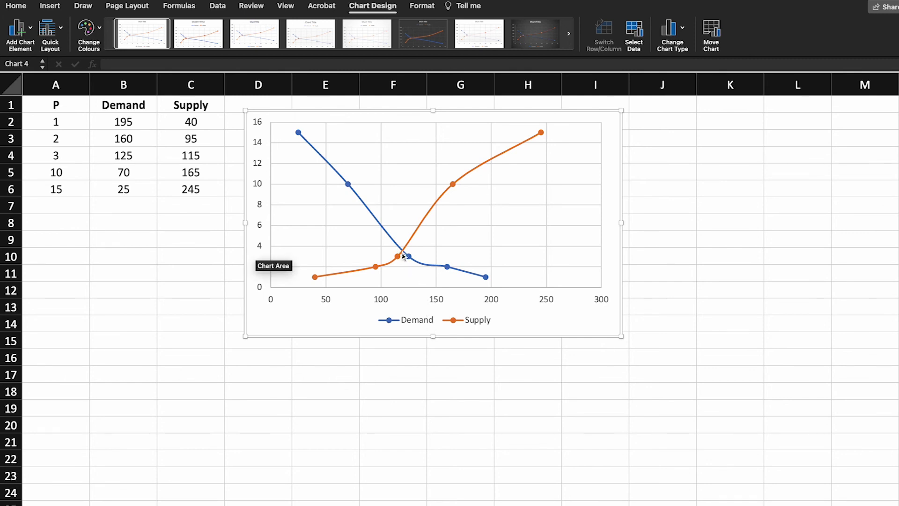
# Review the chart: Demand and Supply cross near quantity 115–125 at a price of about 3
pyautogui.moveTo(404, 256)
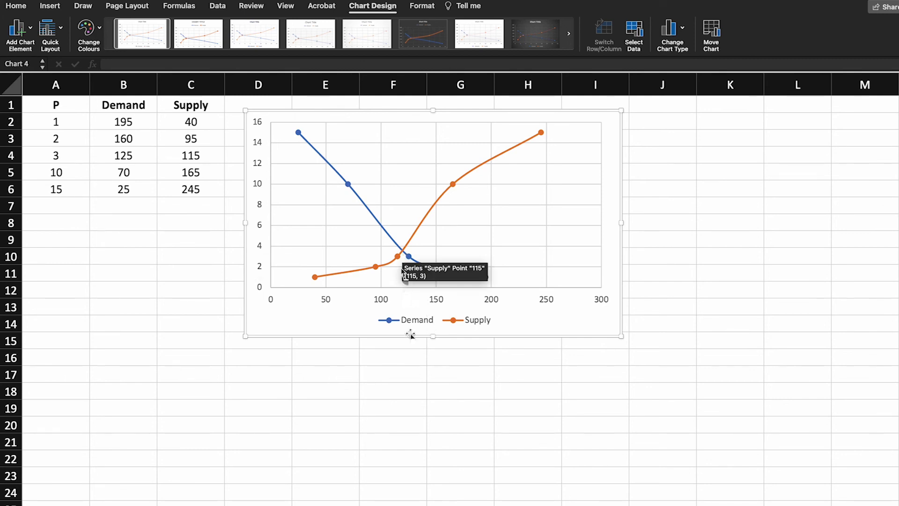